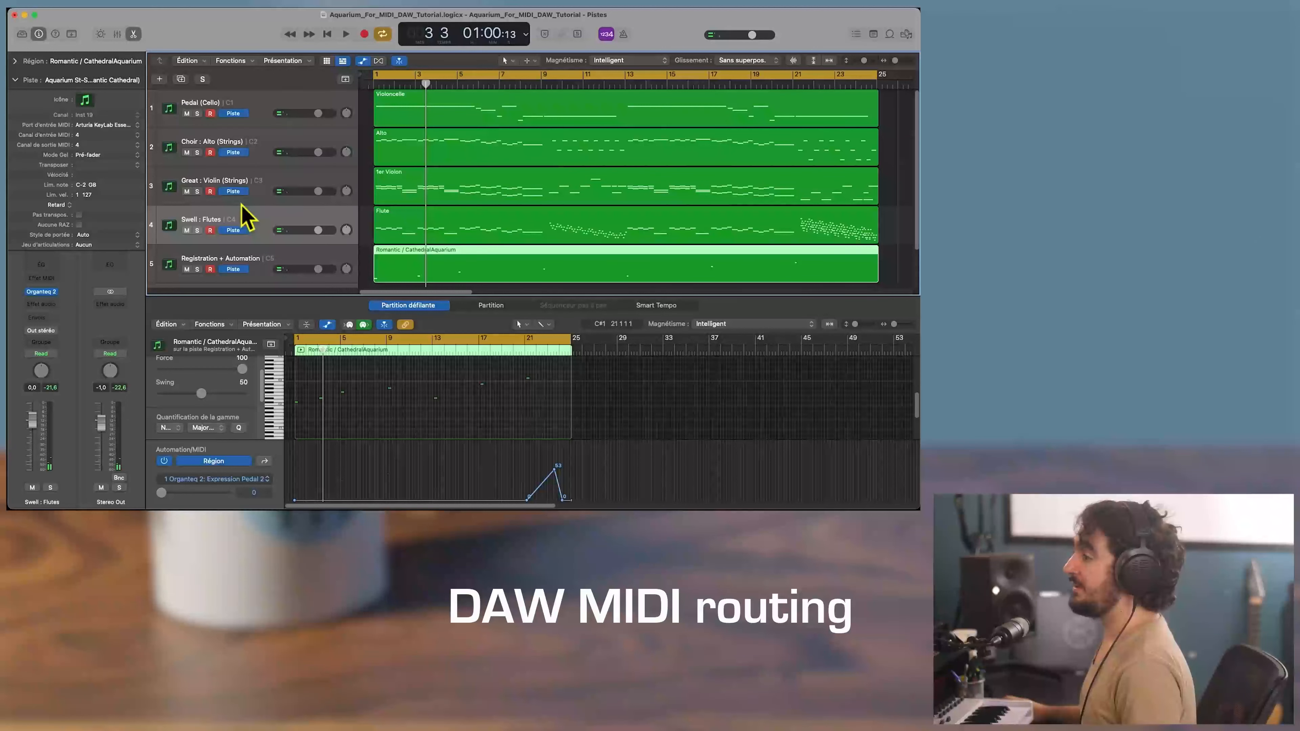
# Step: Review the new software instrument track settings for a multi-timbral Organteq 2, and leave without creating a track
pyautogui.click(367, 137)
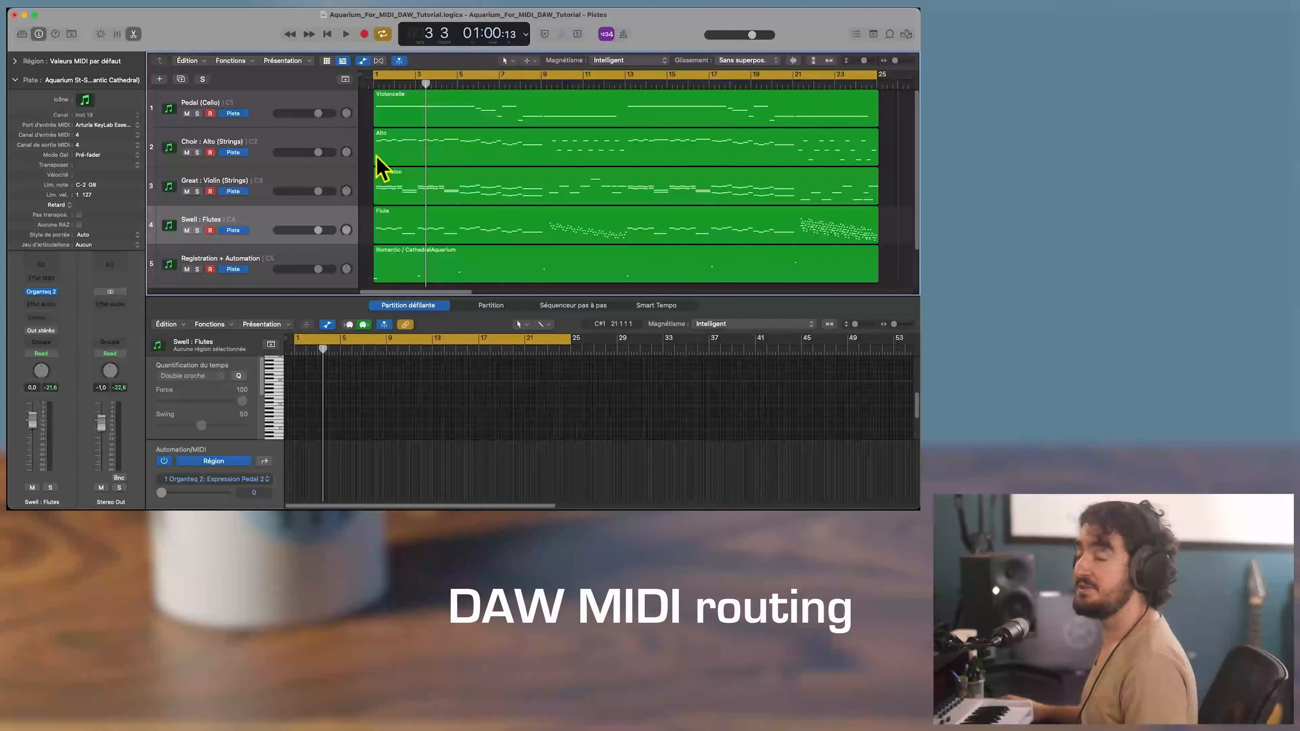
pyautogui.click(163, 80)
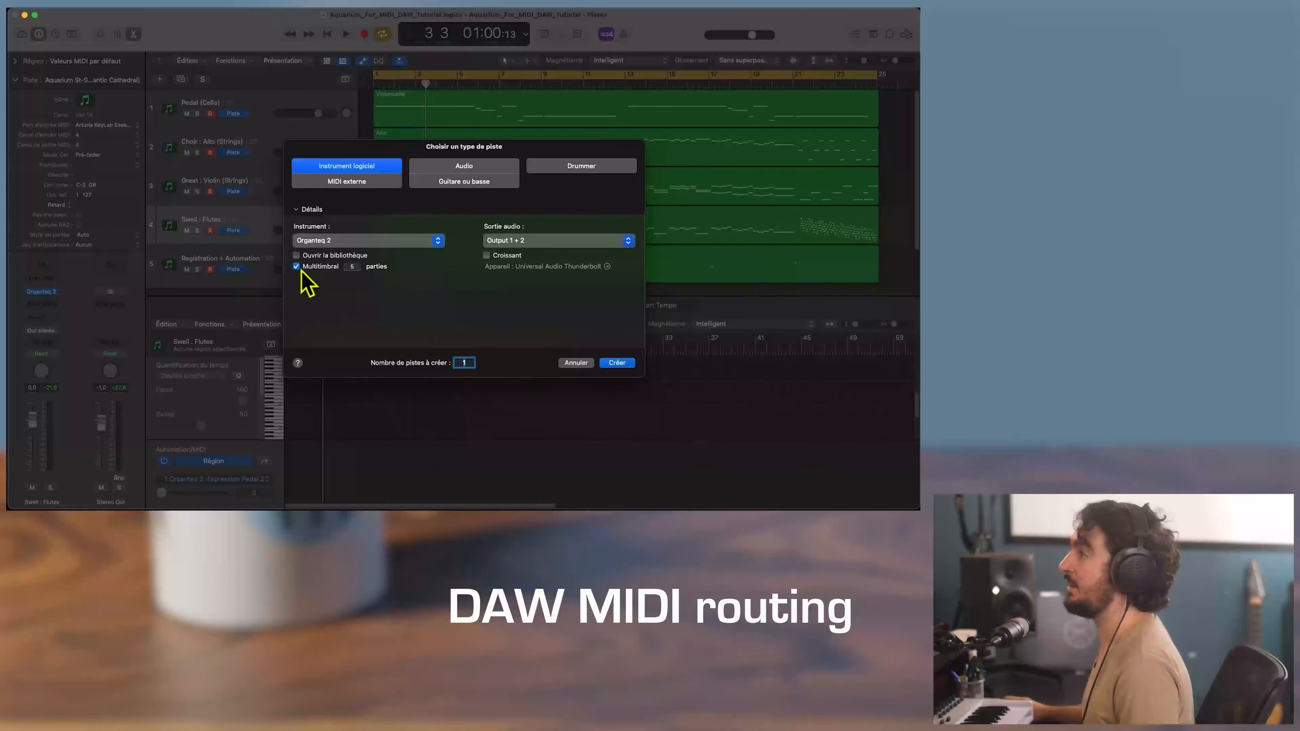
pyautogui.click(578, 363)
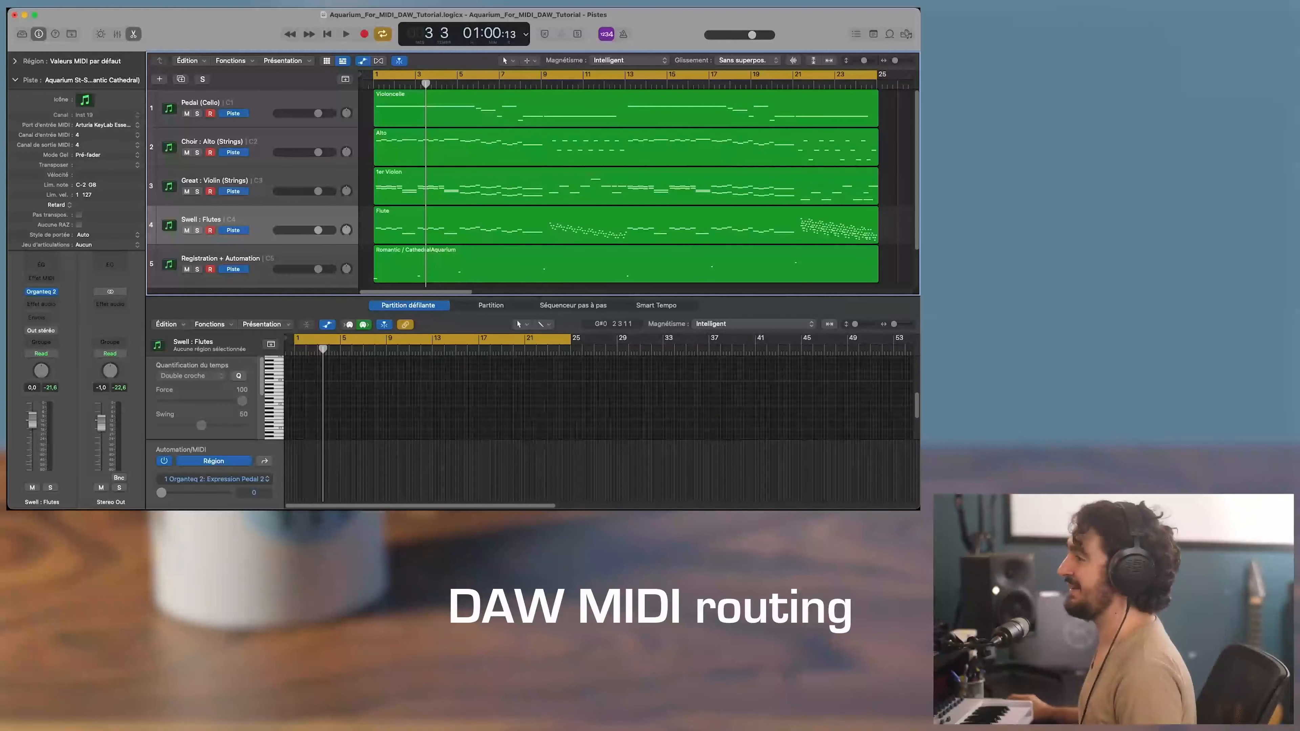
# Step: Bring up Organteq 2 from the Pedal (Cello) track and check the MIDI channels of the Pedal, Choir, Great and Swell tracks
pyautogui.click(256, 111)
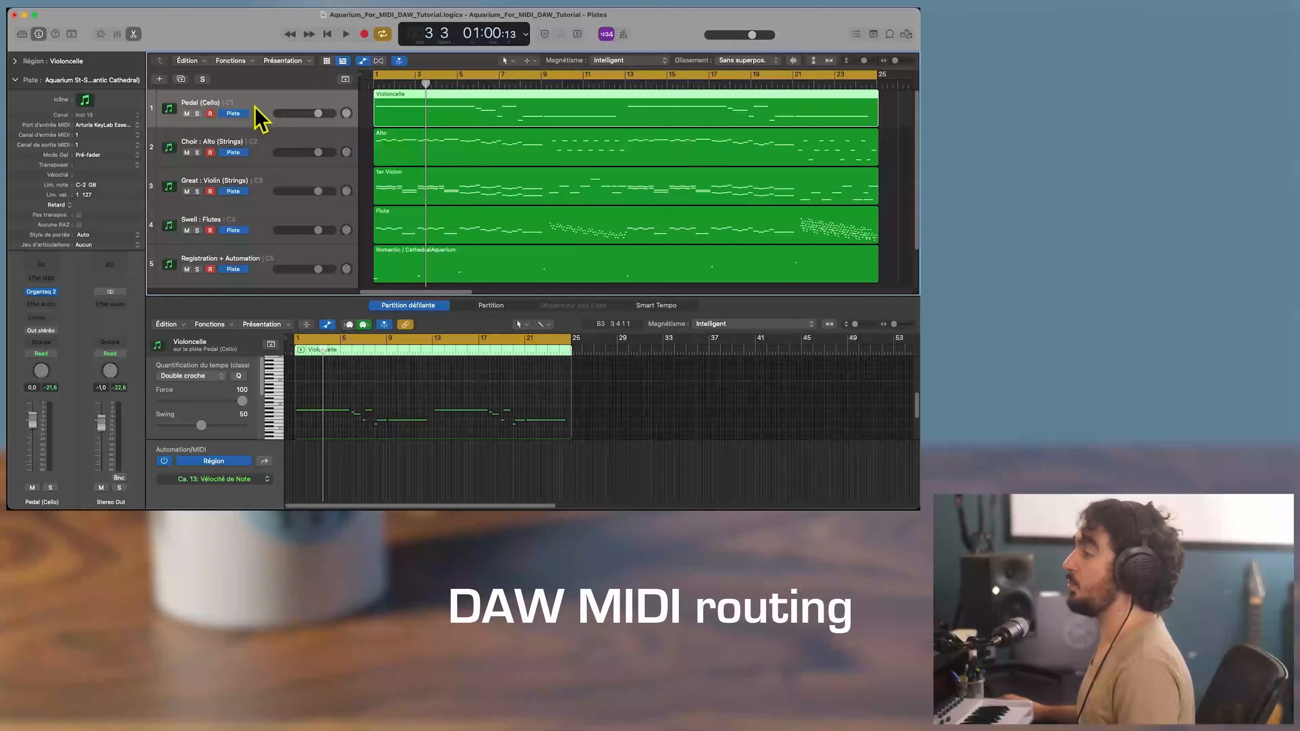
pyautogui.click(42, 292)
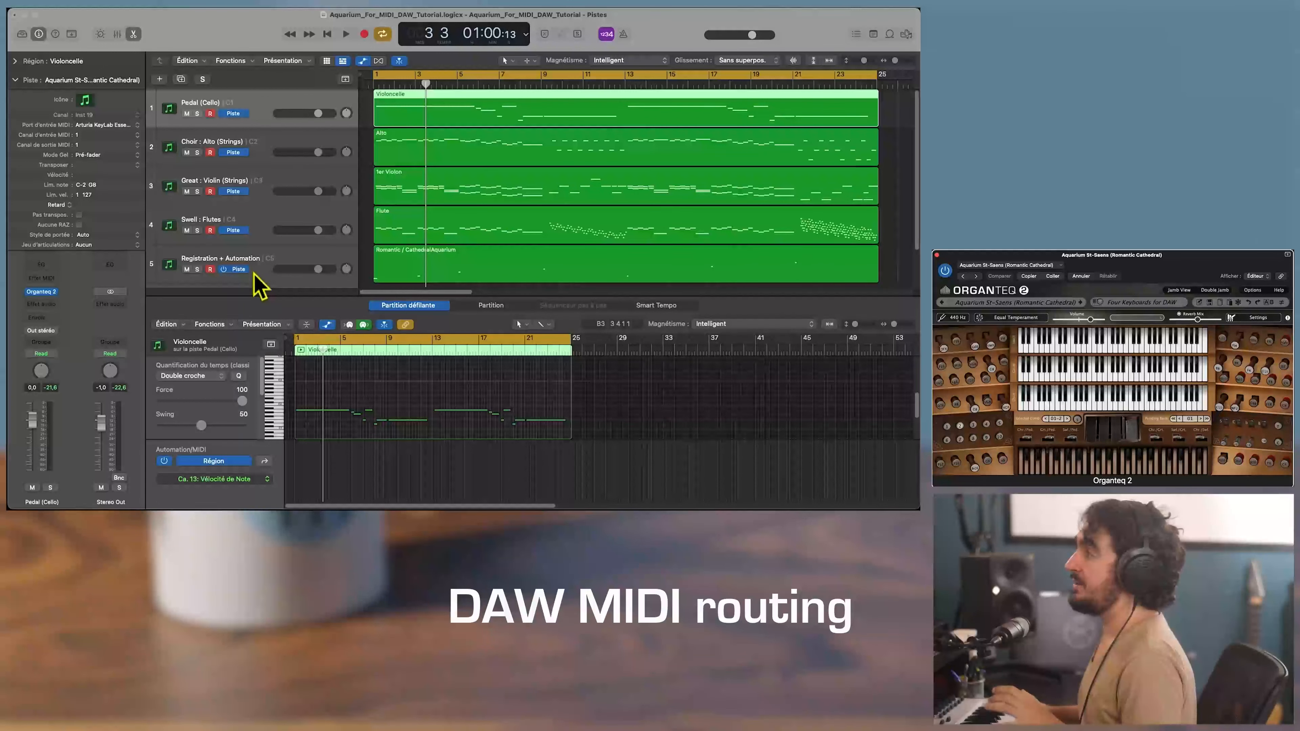
pyautogui.click(248, 100)
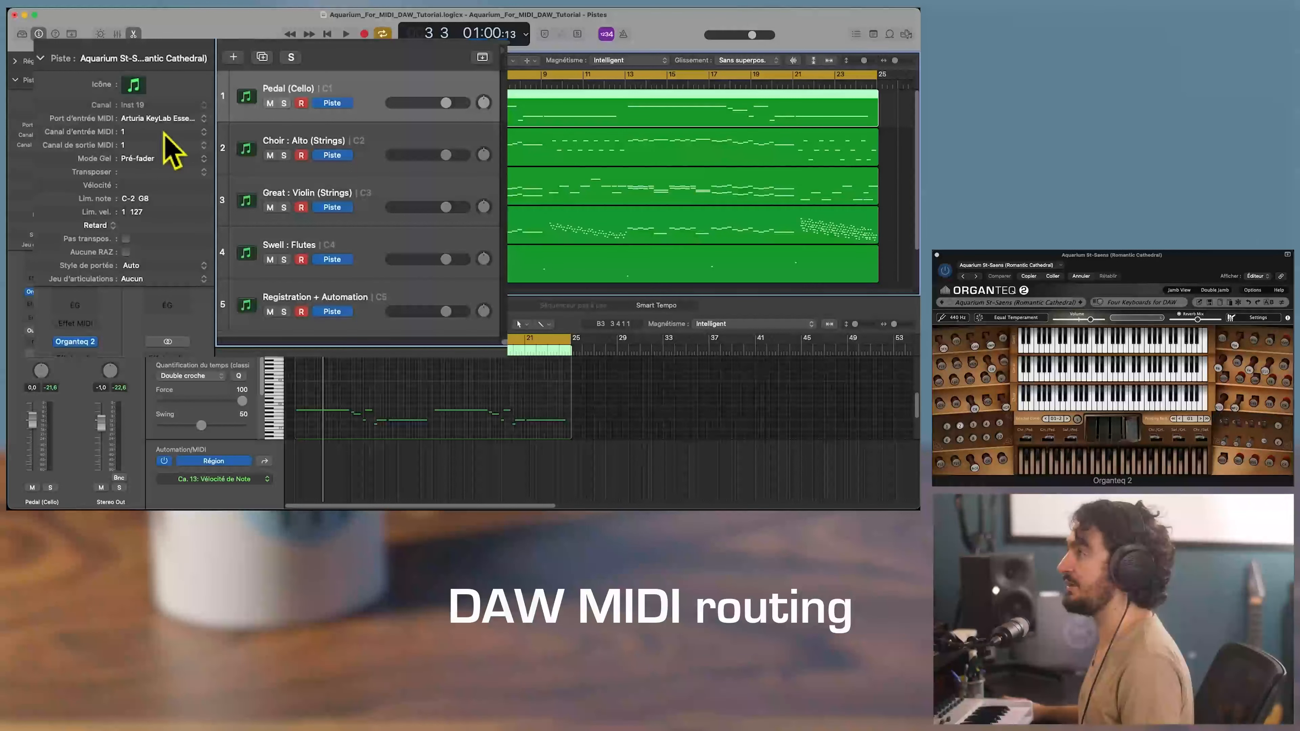
pyautogui.click(369, 143)
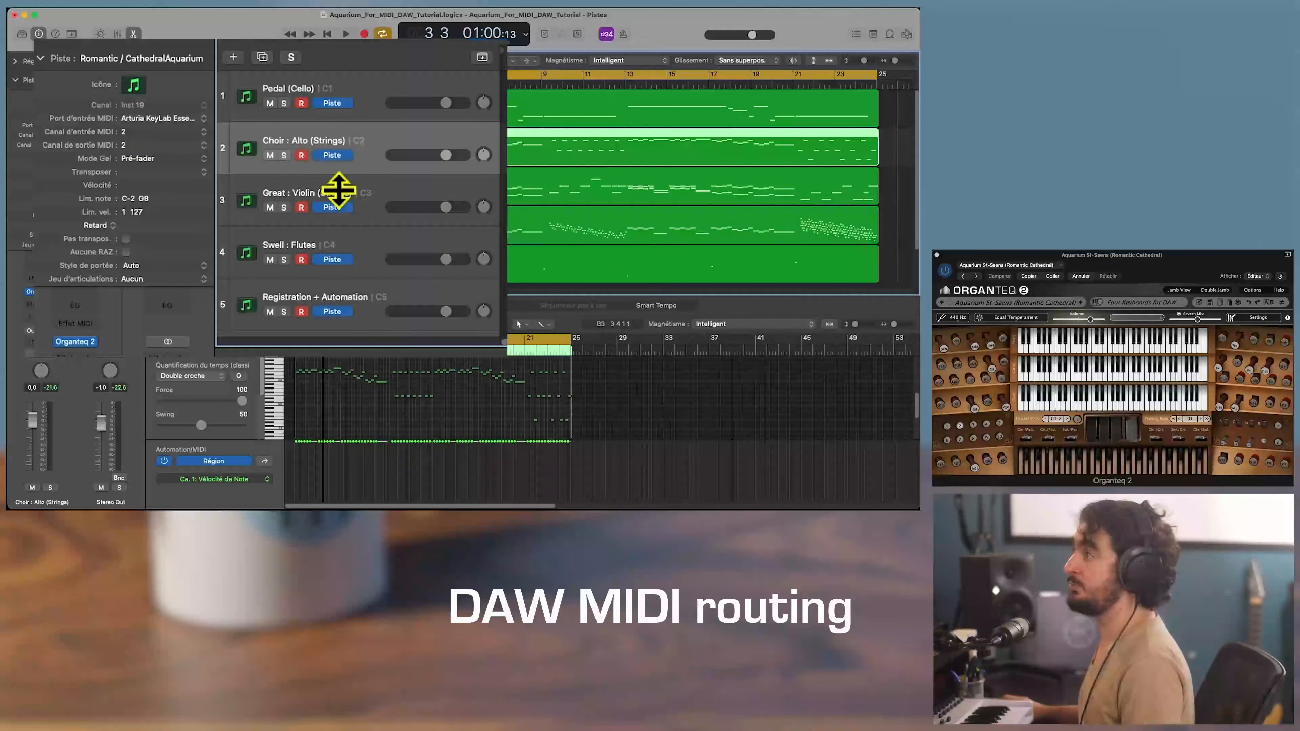
pyautogui.click(357, 206)
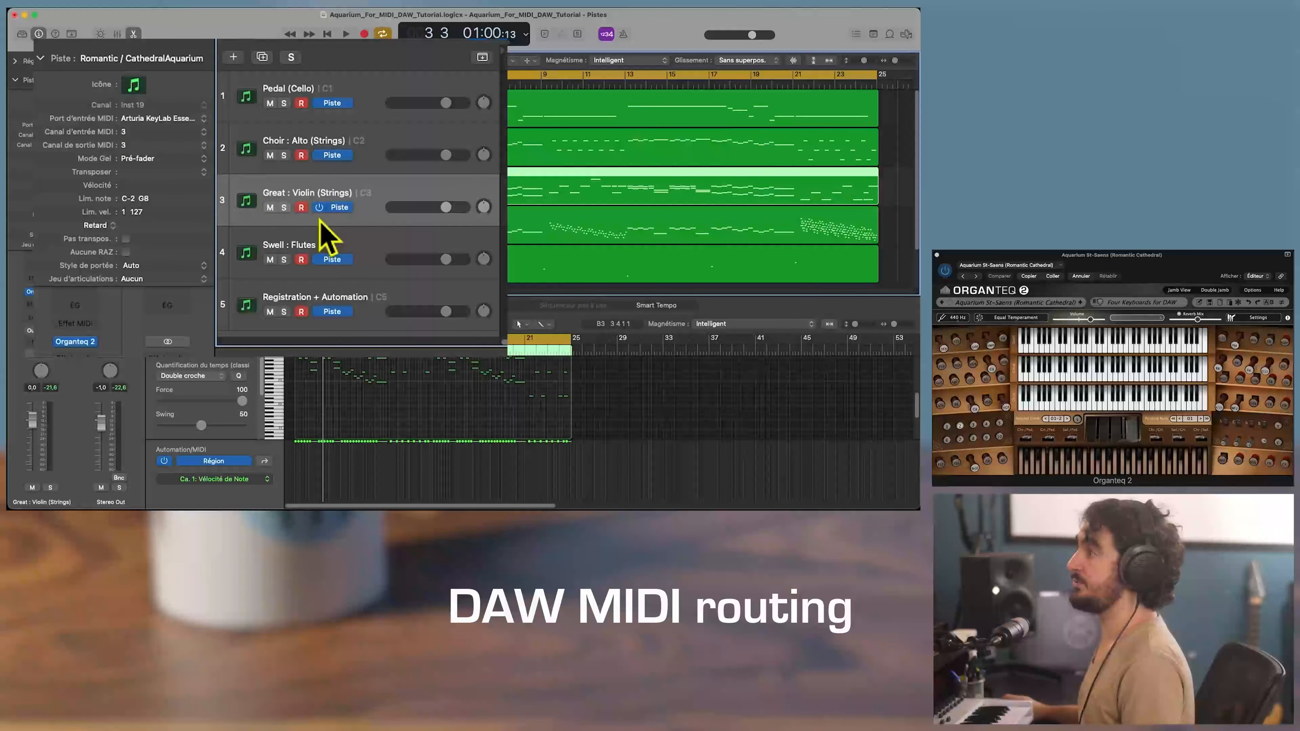
pyautogui.click(327, 251)
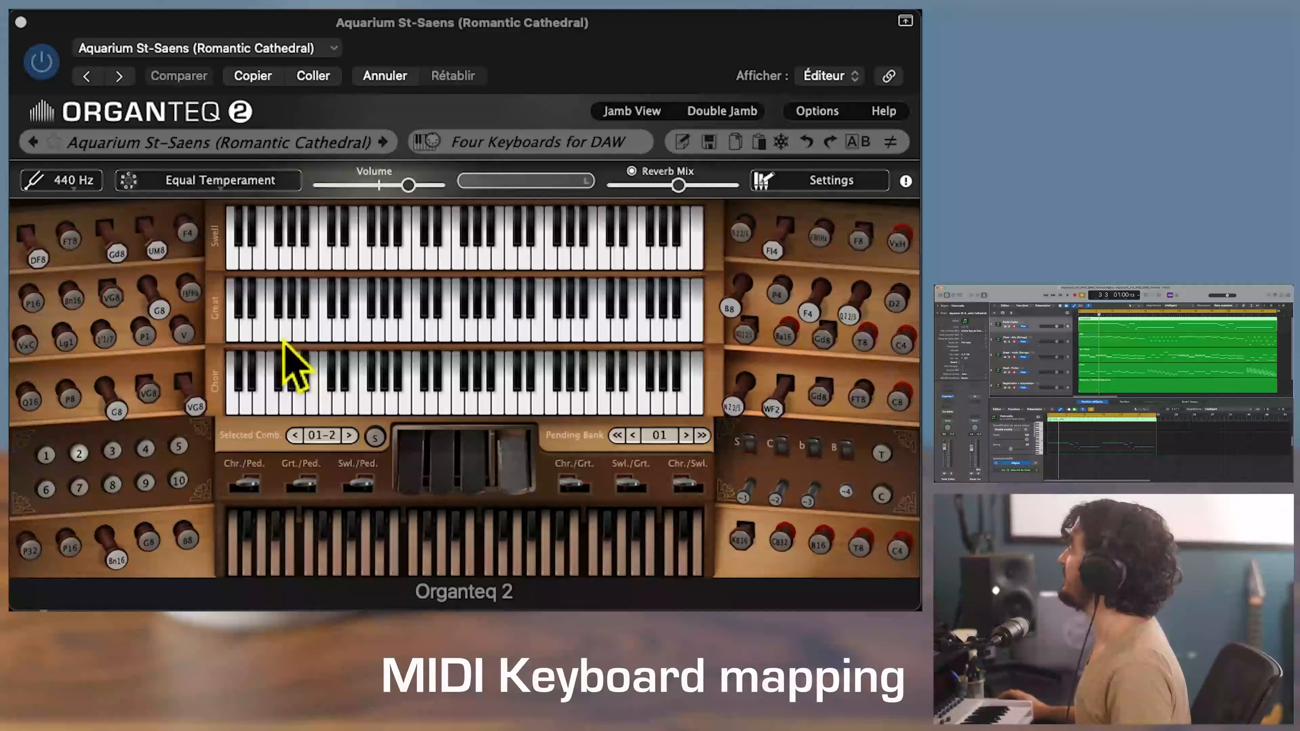
# Step: Examine the keyboard mapping of the Four Keyboards for DAW preset in Organteq's MIDI Mappings
pyautogui.click(428, 142)
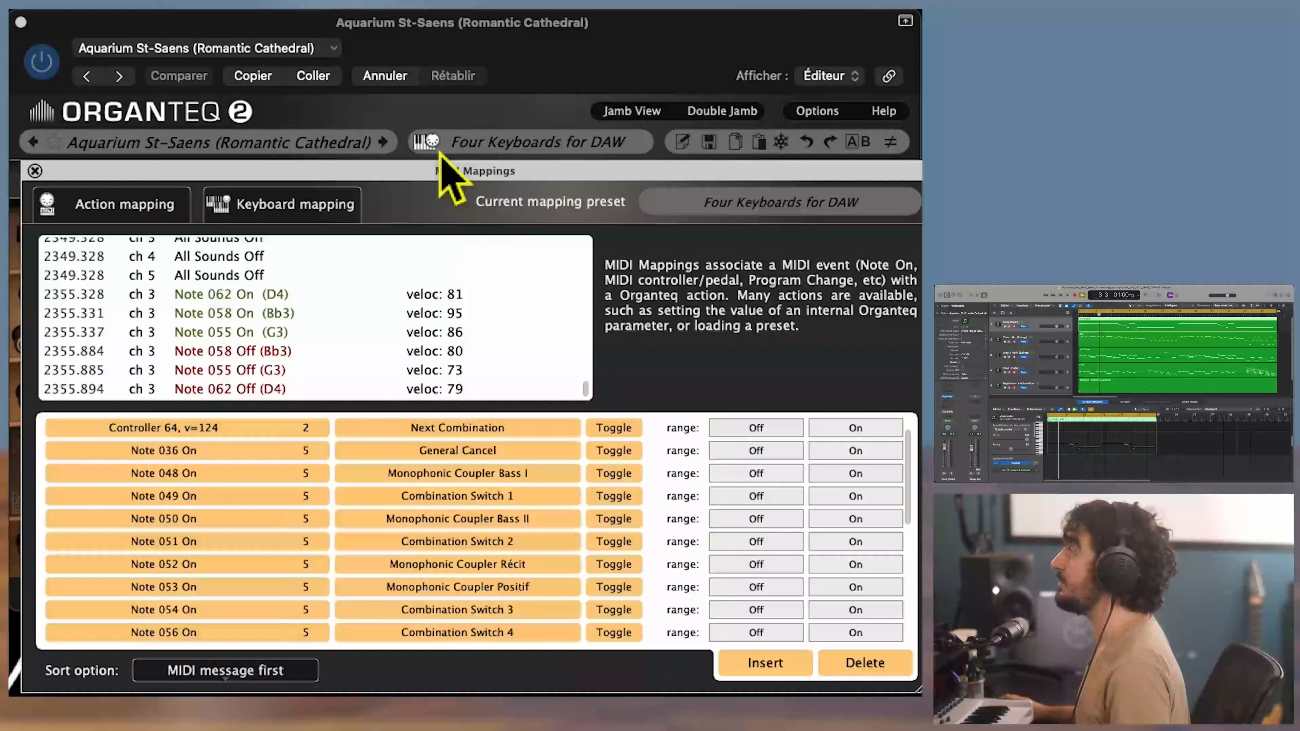
pyautogui.click(276, 205)
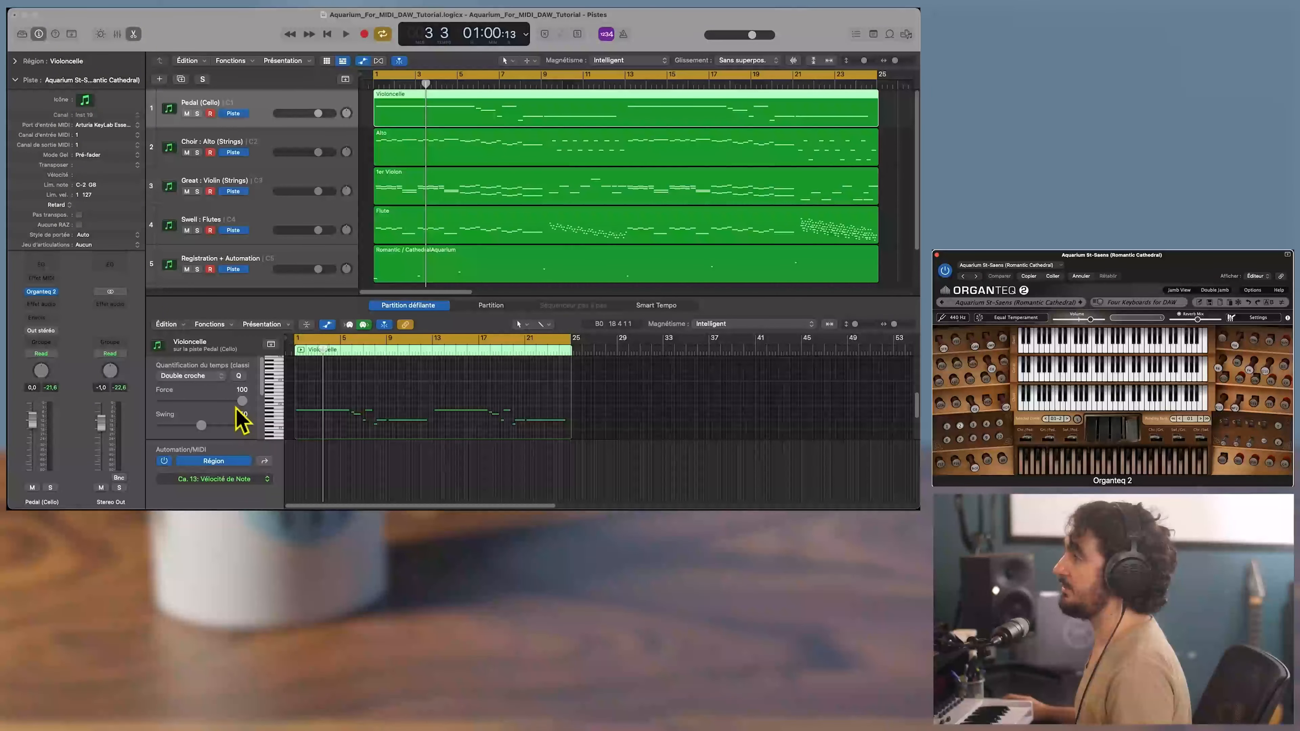
# Step: Select the Registration + Automation track, review Organteq's MIDI action mappings, and close the mappings
pyautogui.click(274, 264)
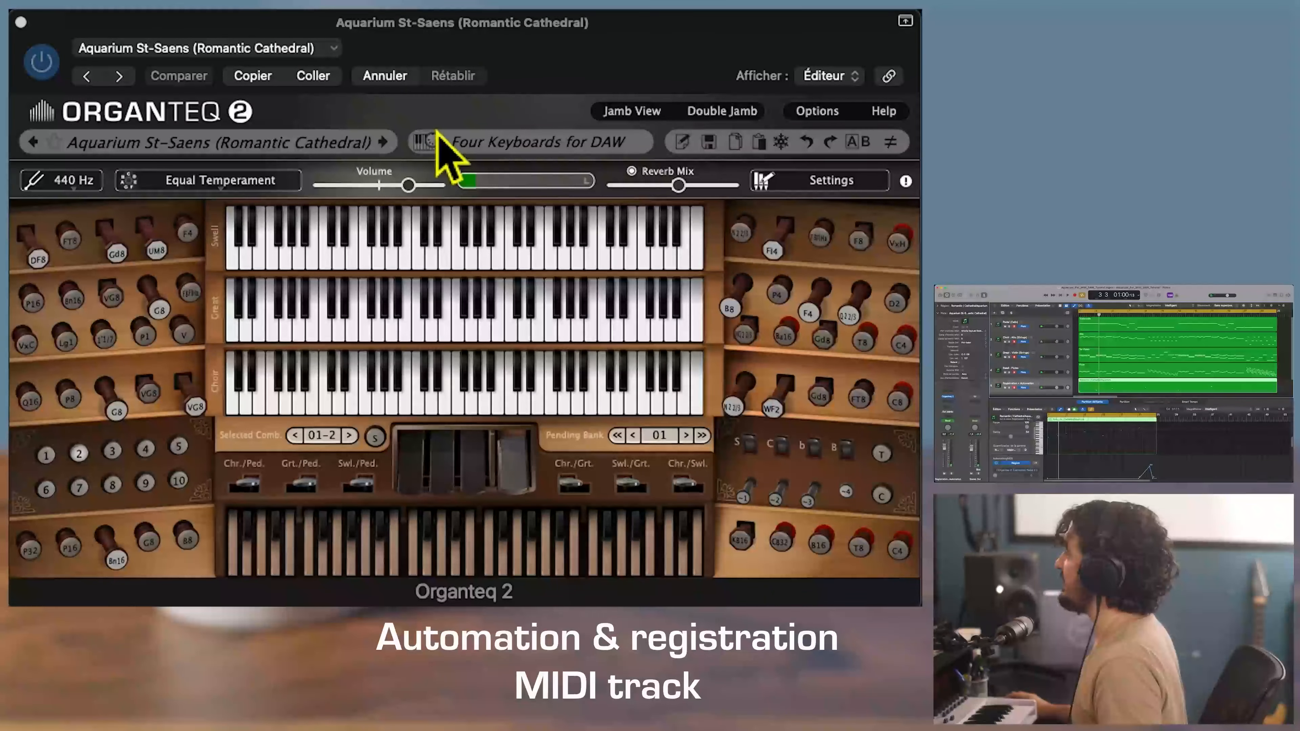
pyautogui.click(525, 164)
pyautogui.click(177, 183)
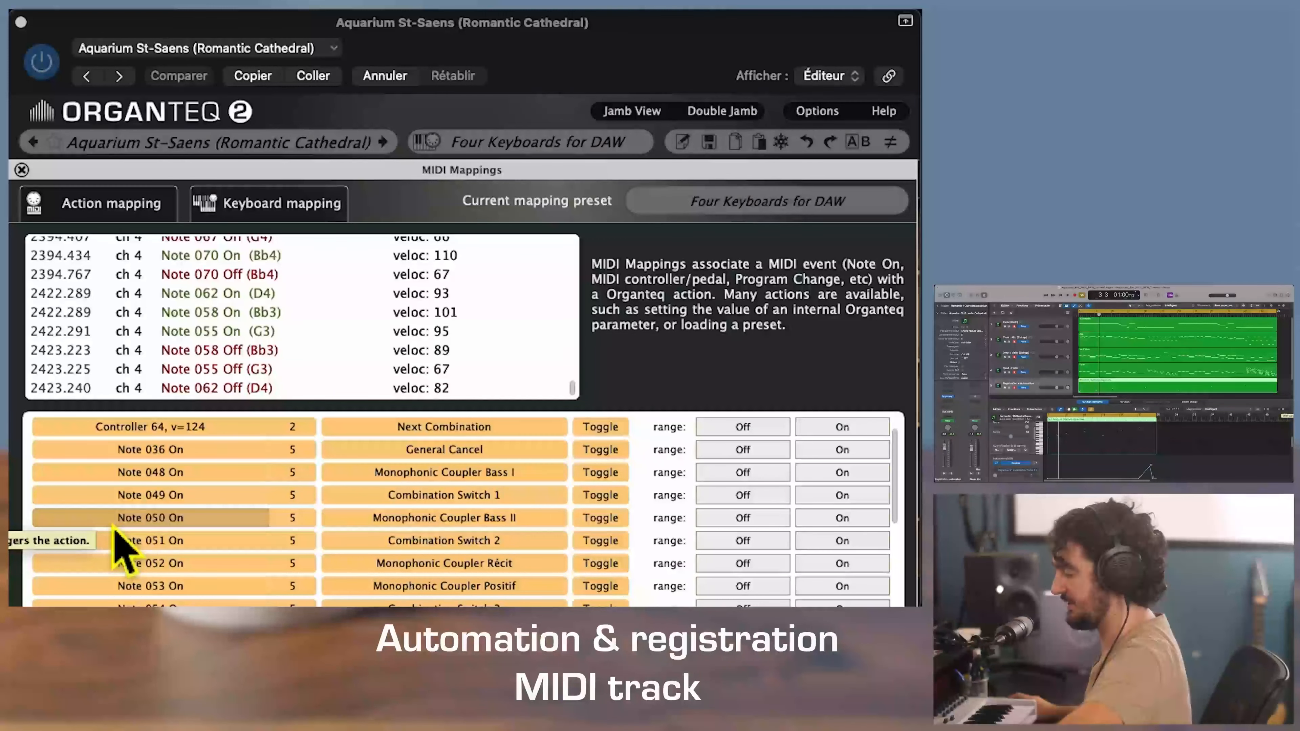
pyautogui.click(21, 170)
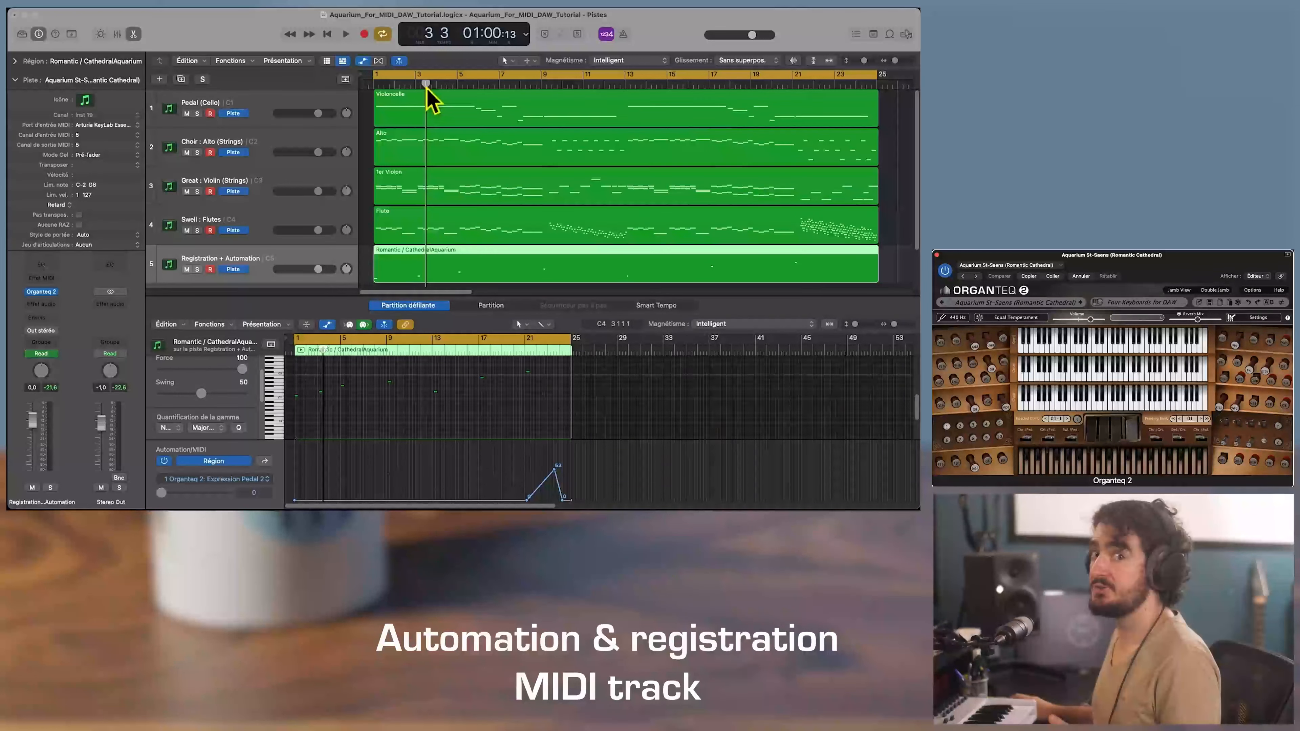
# Step: Play the arrangement from bar 1 to about bar 6 to audition the registration changes, and stop playback
pyautogui.moveTo(432, 88); pyautogui.dragTo(374, 87)
pyautogui.press('space')
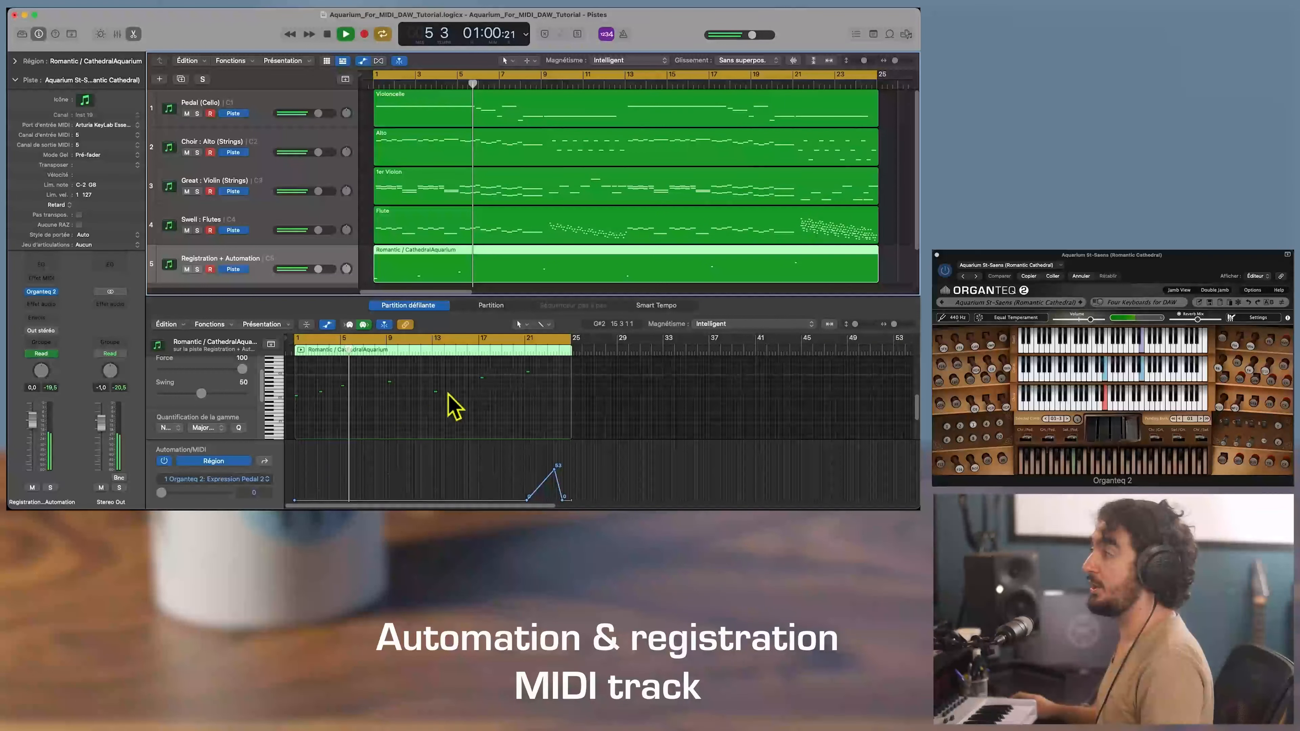
pyautogui.press('space')
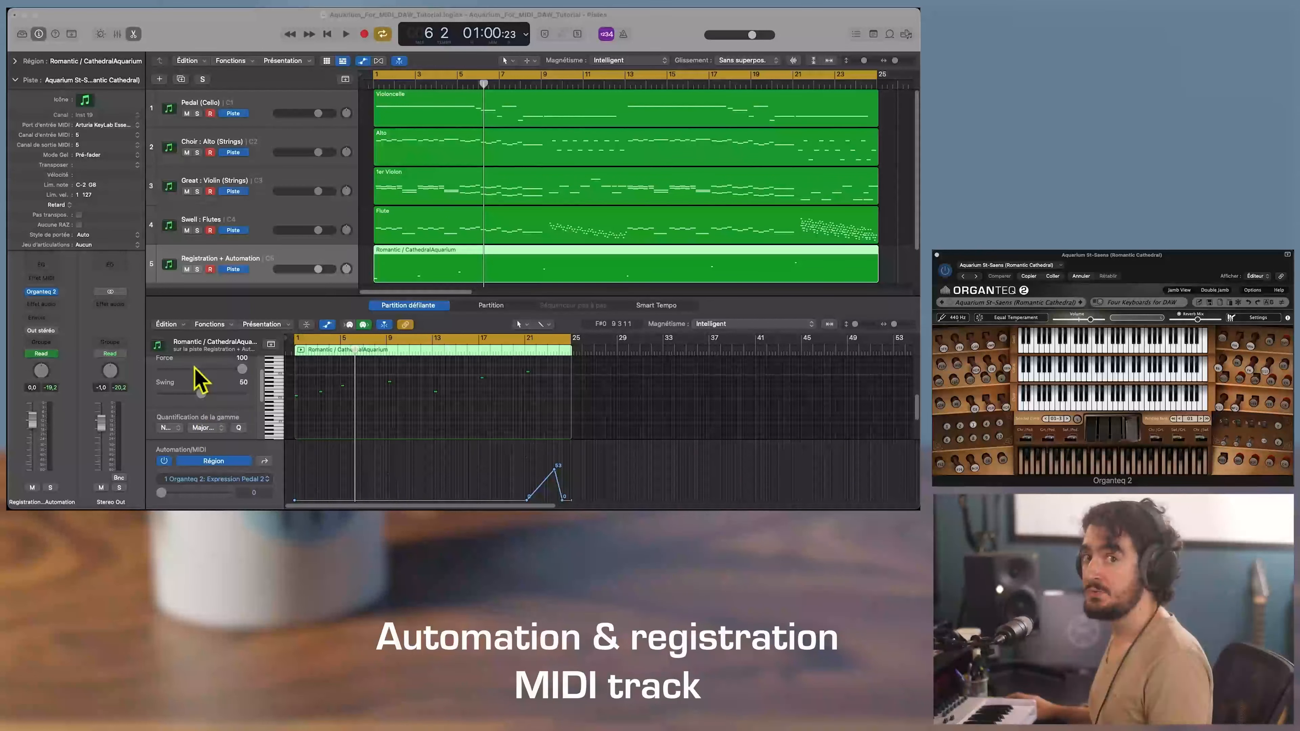
# Step: Browse Organteq 2's pedal parameters available for automating the registration region, and leave without choosing one
pyautogui.click(267, 482)
pyautogui.moveTo(334, 284)
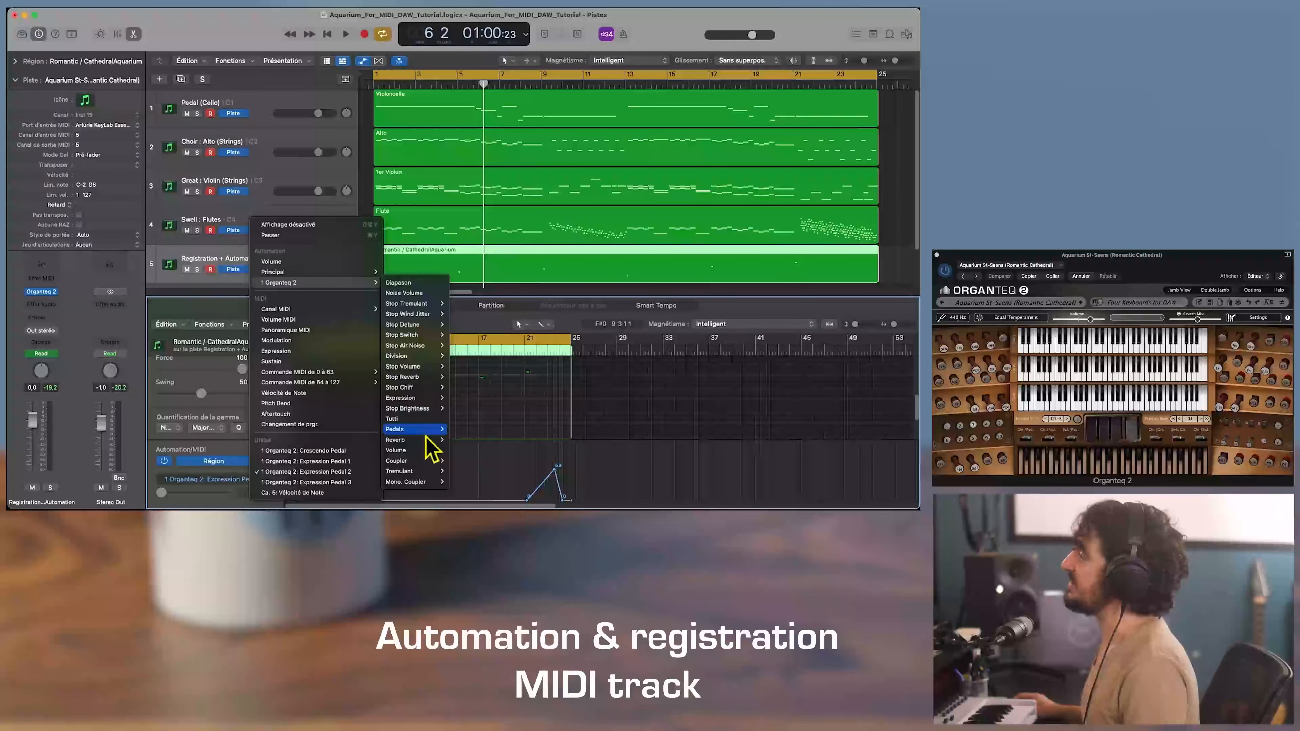
pyautogui.moveTo(422, 433)
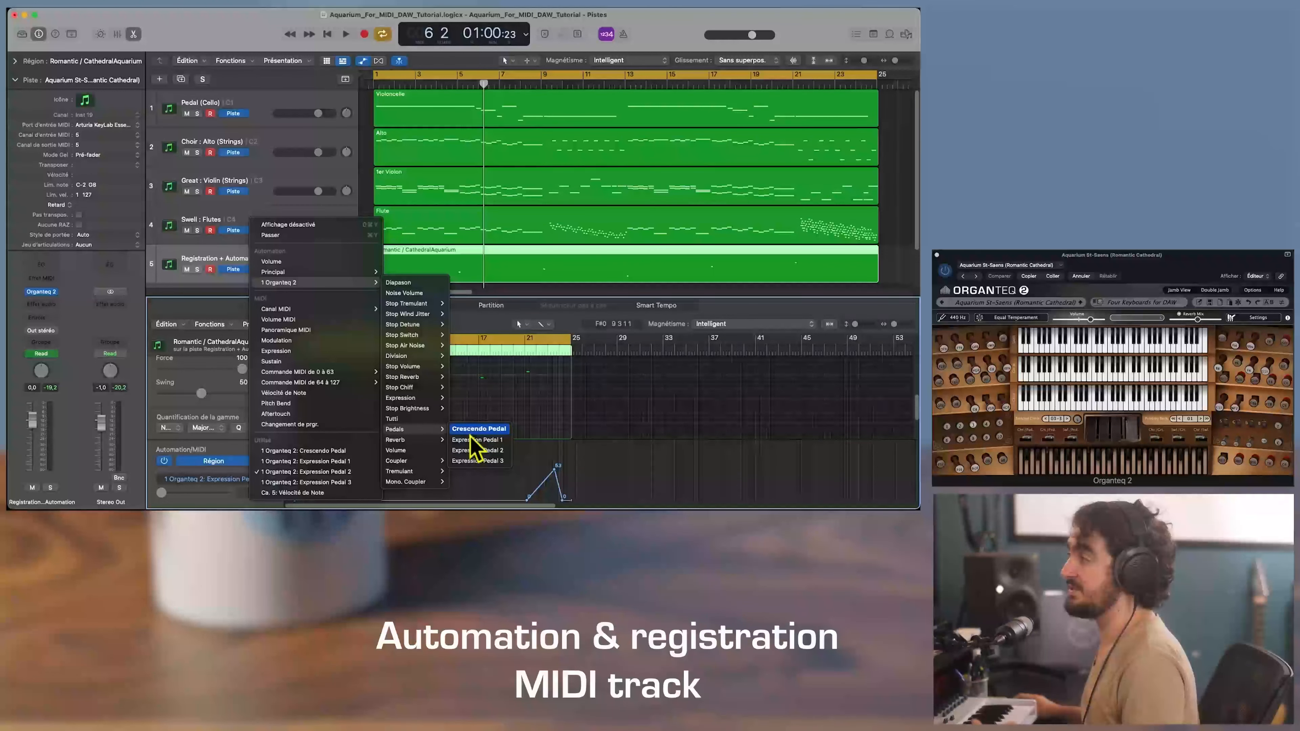
pyautogui.click(479, 490)
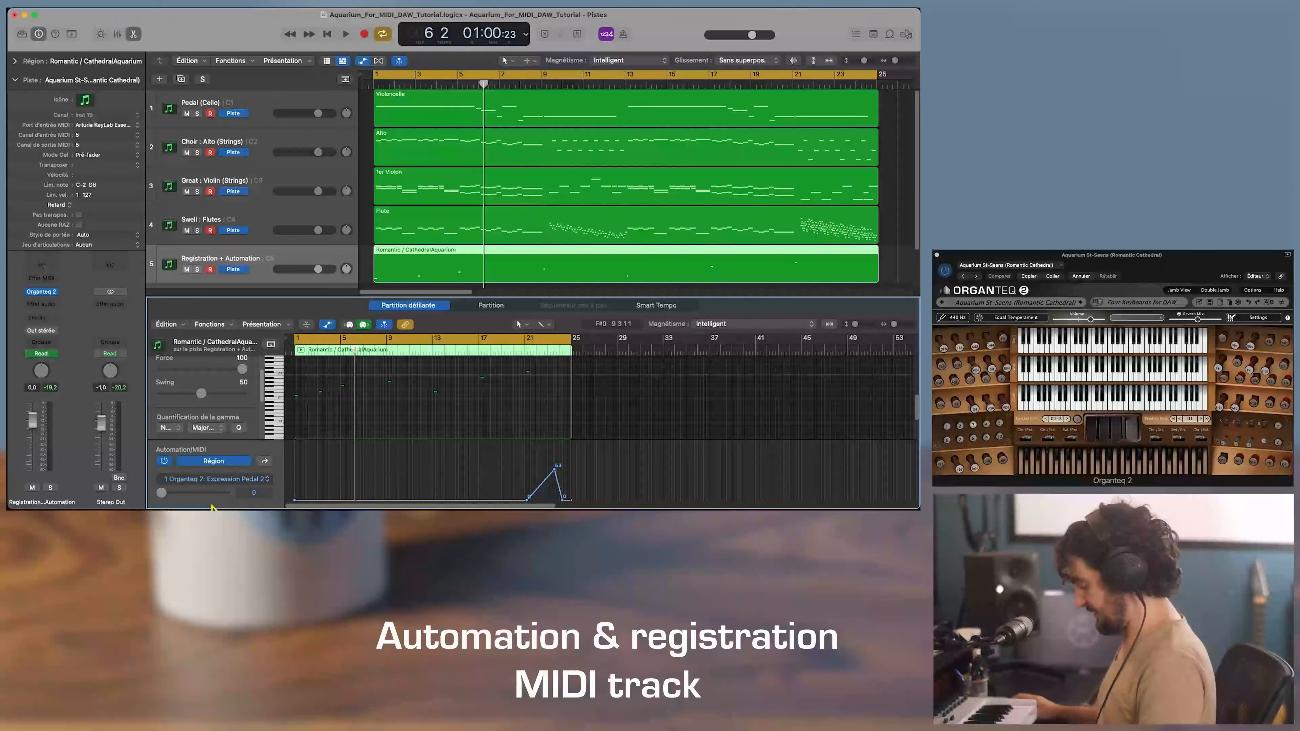
# Step: Show the region's Crescendo Pedal automation and play from about bar 9 to watch the pedal move in Organteq
pyautogui.press('super+y')
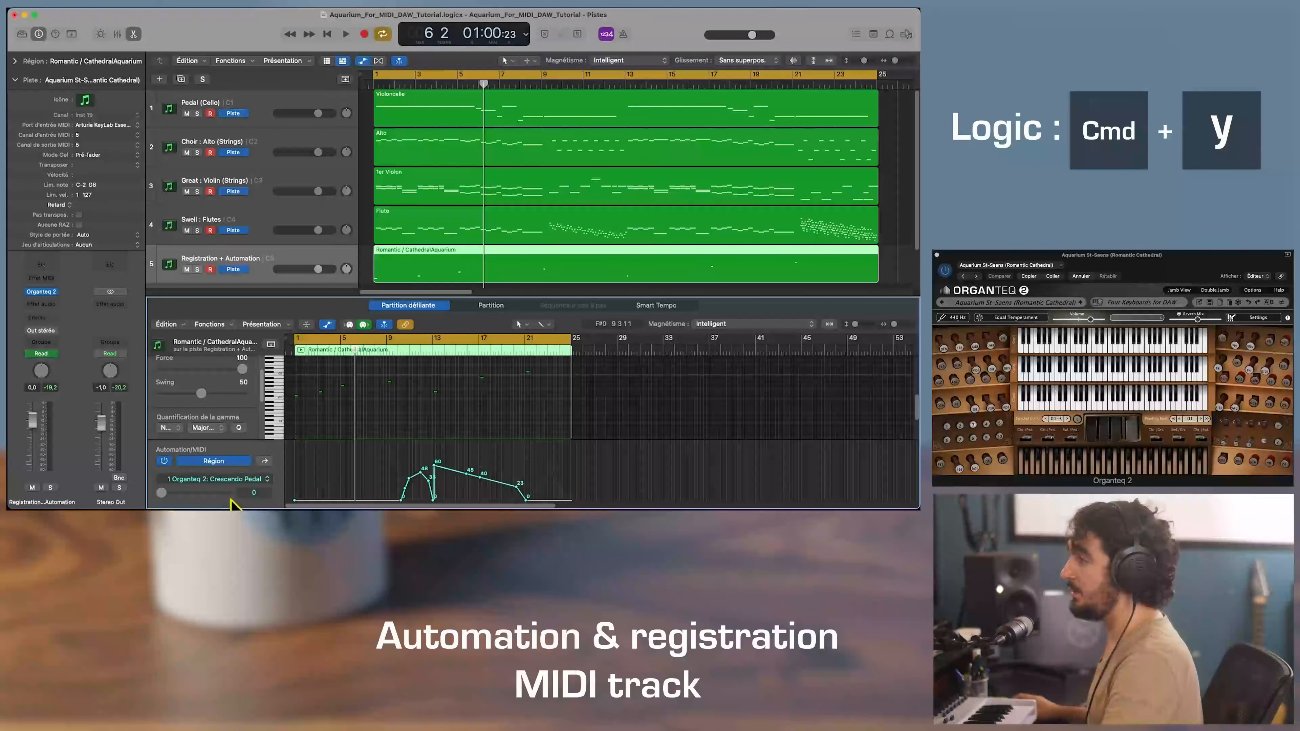
pyautogui.click(392, 351)
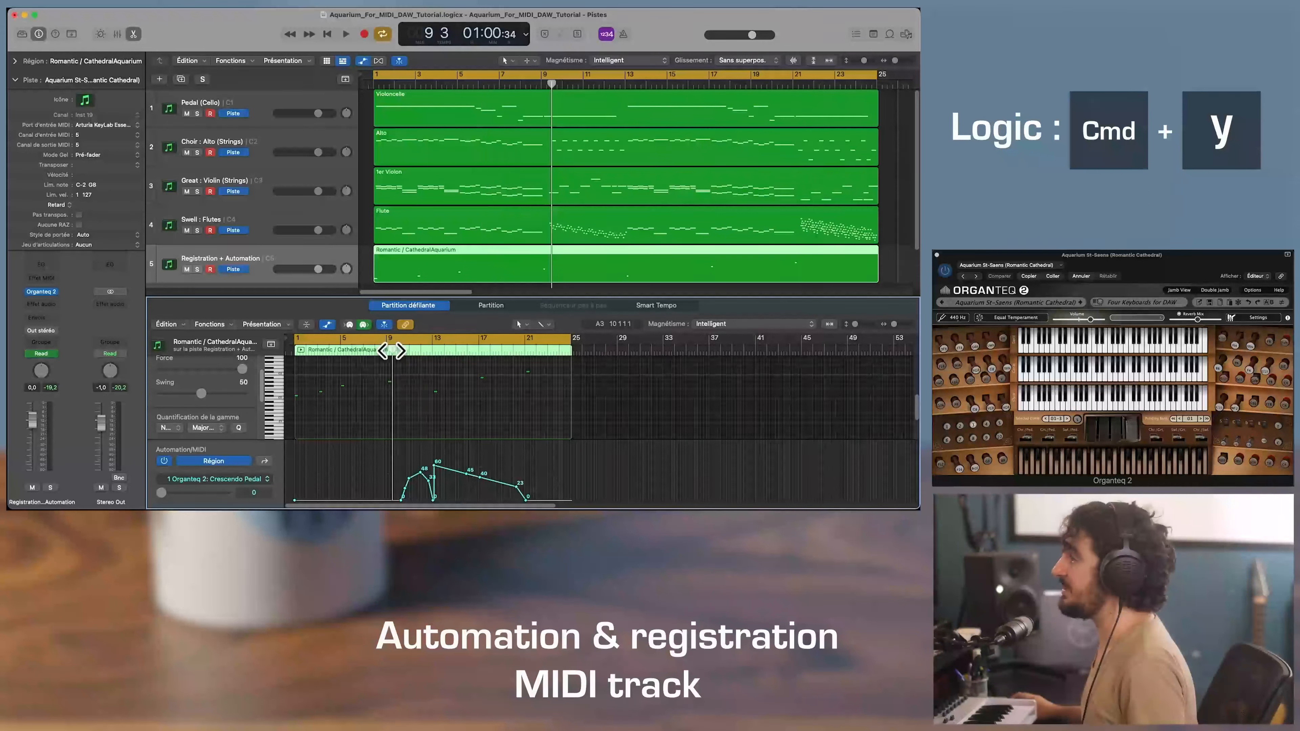
pyautogui.press('space')
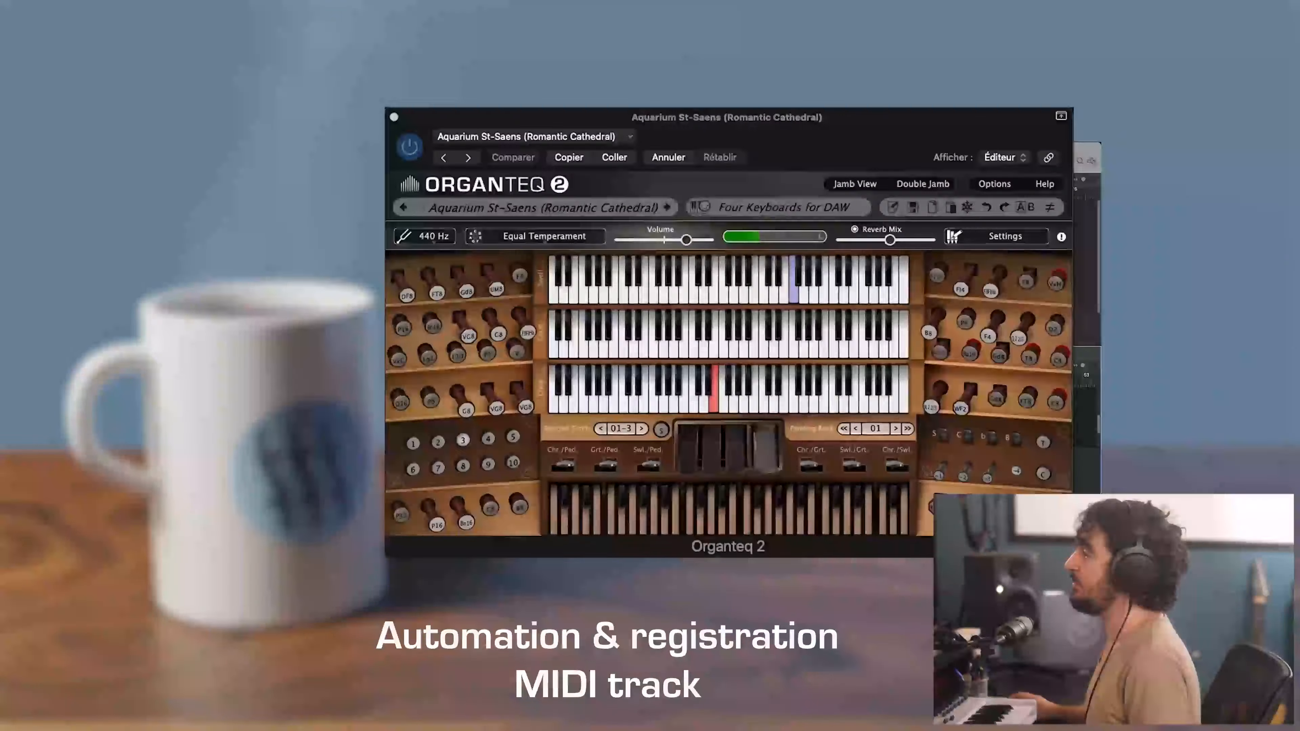
pyautogui.moveTo(773, 465)
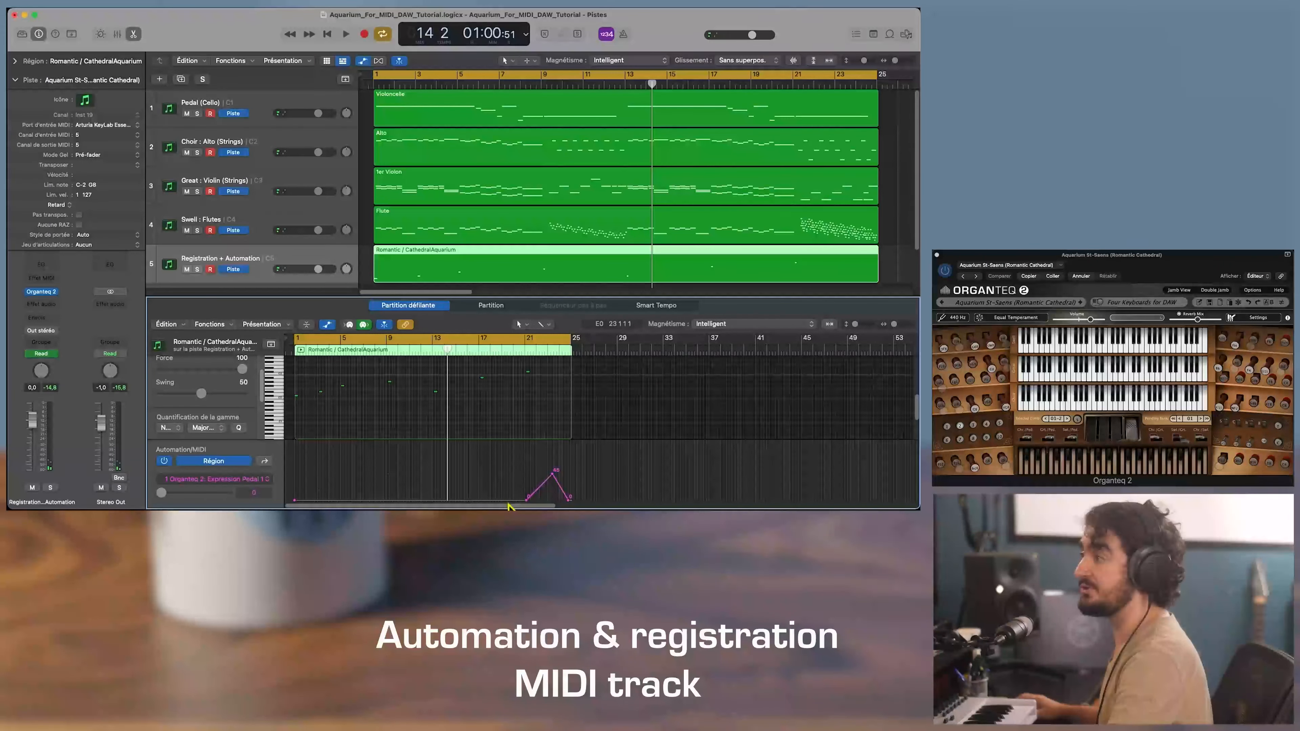
# Step: Show the registration region's channel 5 note velocity in the automation lane and place the playhead just before bar 1
pyautogui.click(269, 479)
pyautogui.click(271, 480)
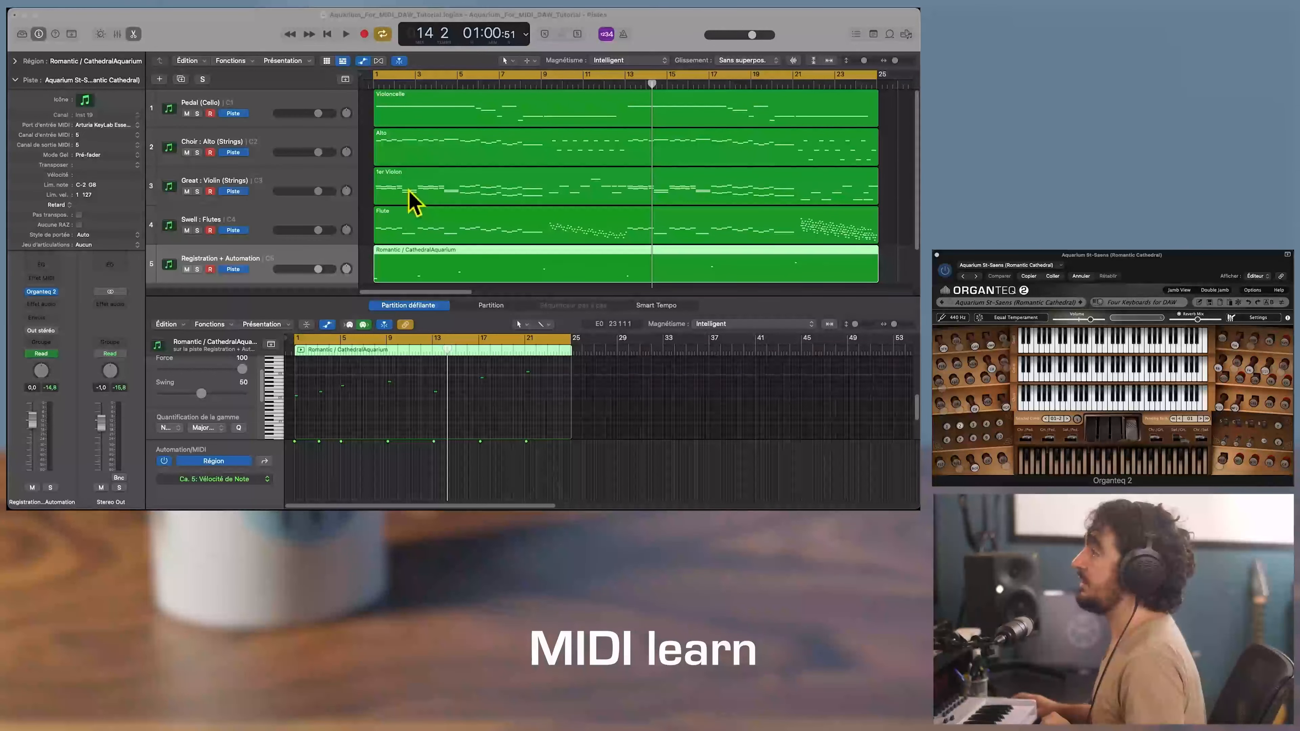
pyautogui.click(363, 82)
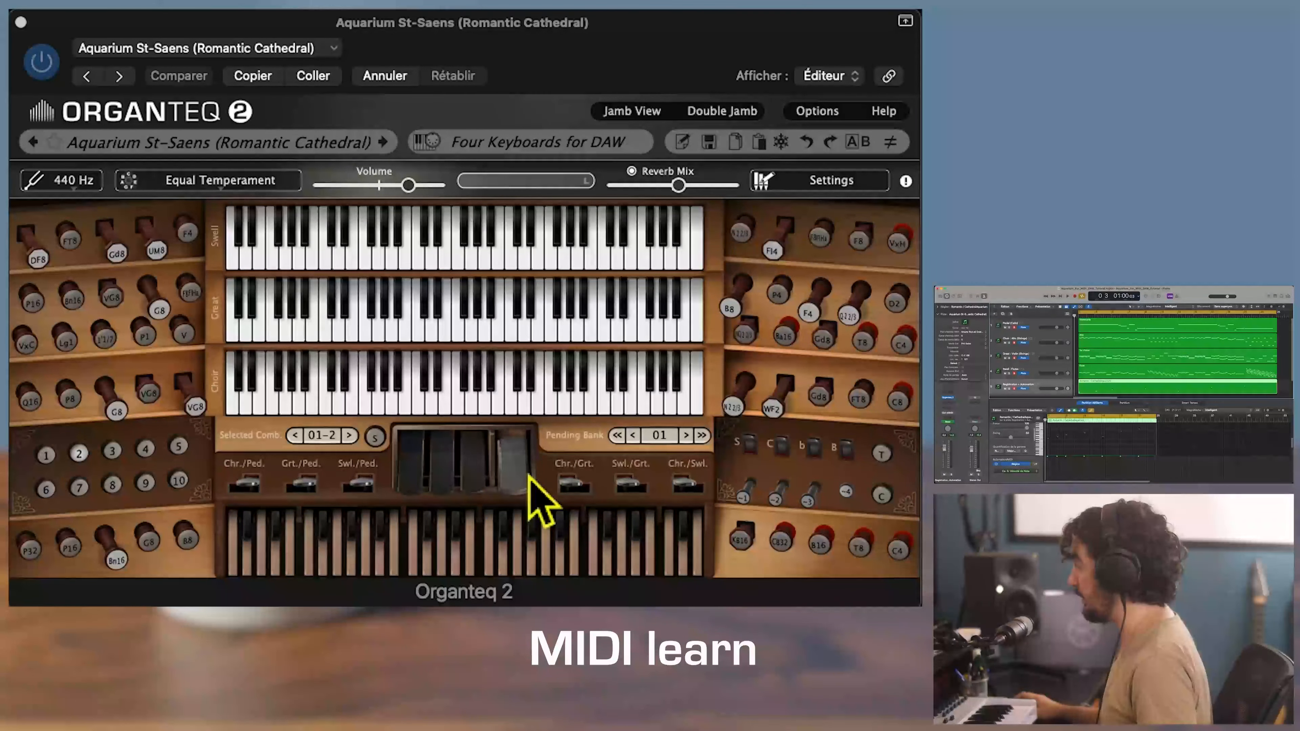
# Step: Open the crescendo pedal's value settings in Organteq, unassign its MIDI event, and close the settings
pyautogui.keyDown('super'); pyautogui.click(529, 477); pyautogui.keyUp('super')
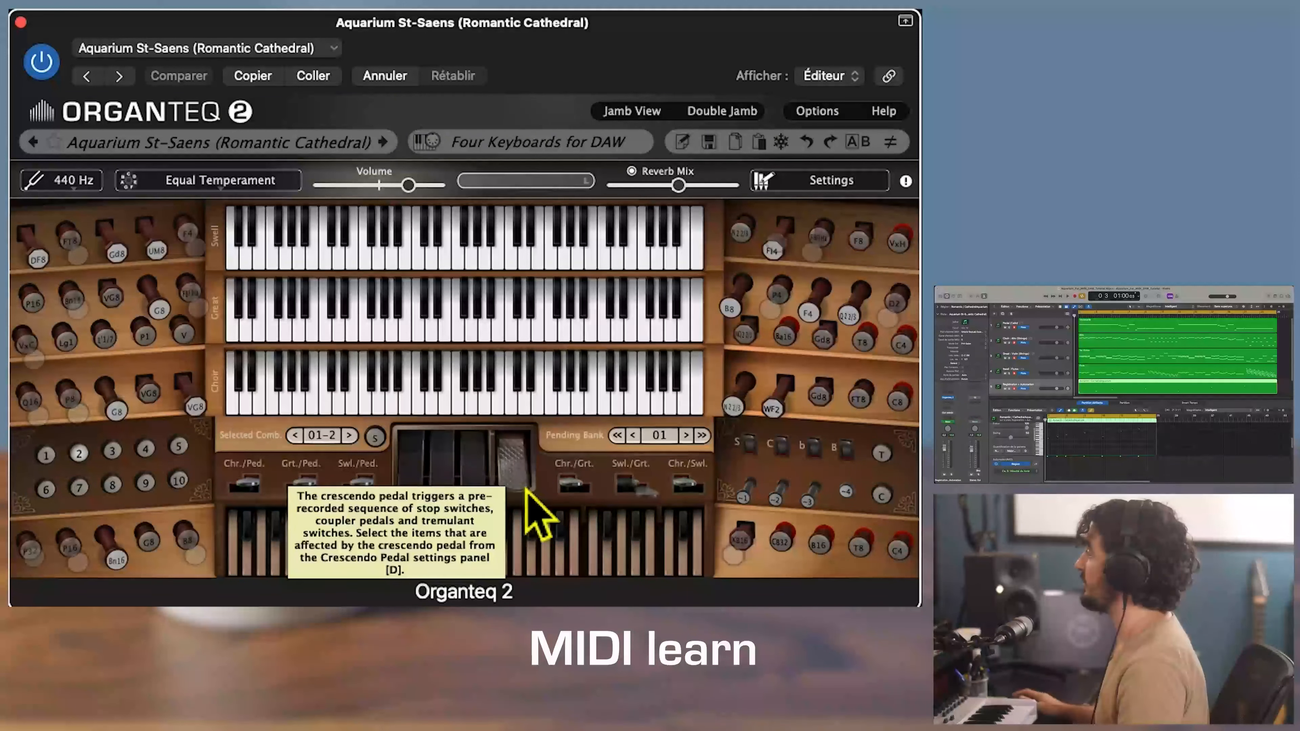
pyautogui.rightClick(525, 483)
pyautogui.click(440, 478)
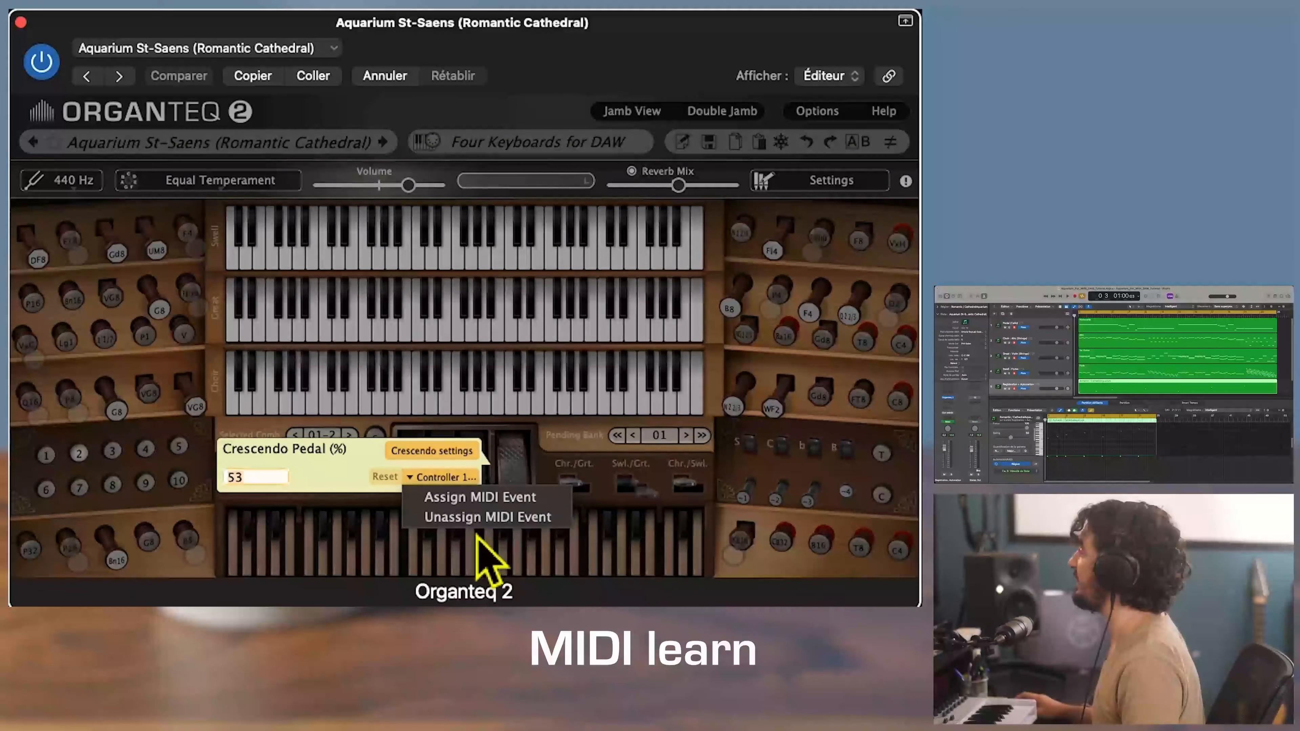
pyautogui.click(478, 519)
pyautogui.click(285, 423)
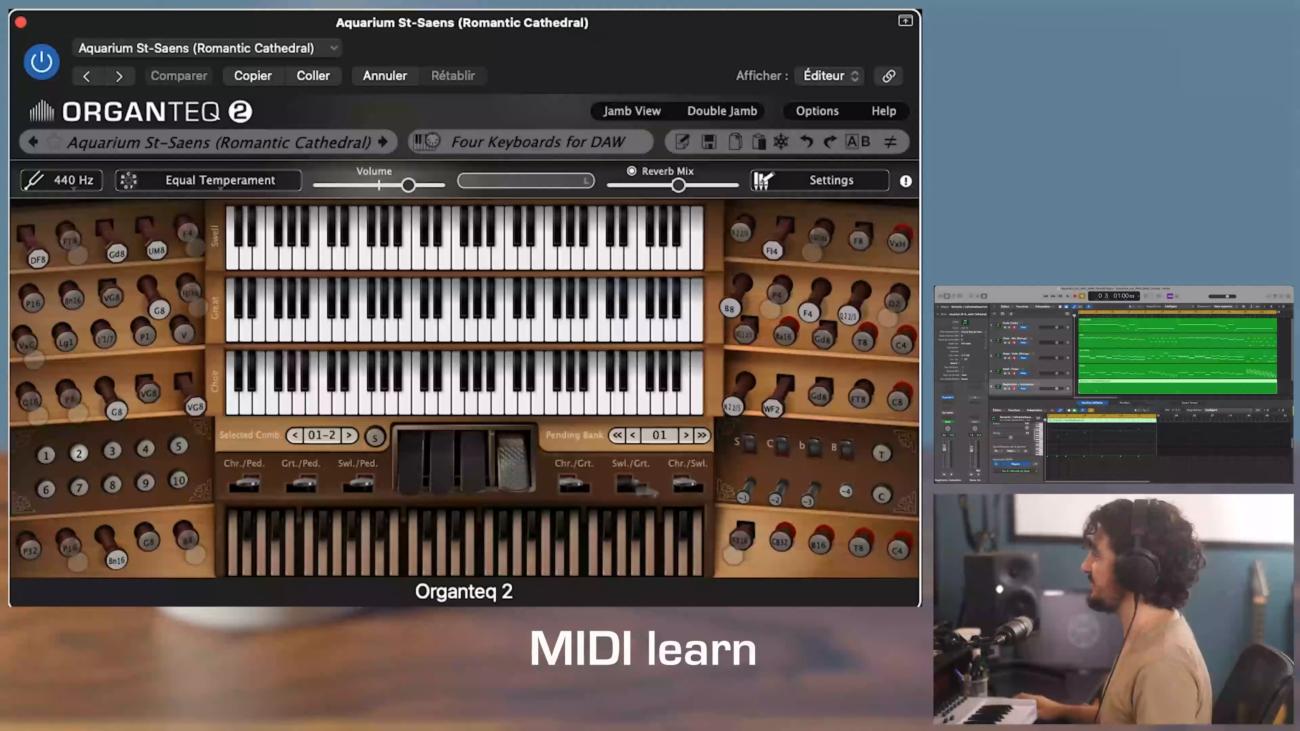
# Step: Recall combination 1 in Organteq and pull the crescendo pedal down
pyautogui.click(46, 460)
pyautogui.moveTo(526, 481); pyautogui.dragTo(539, 624)
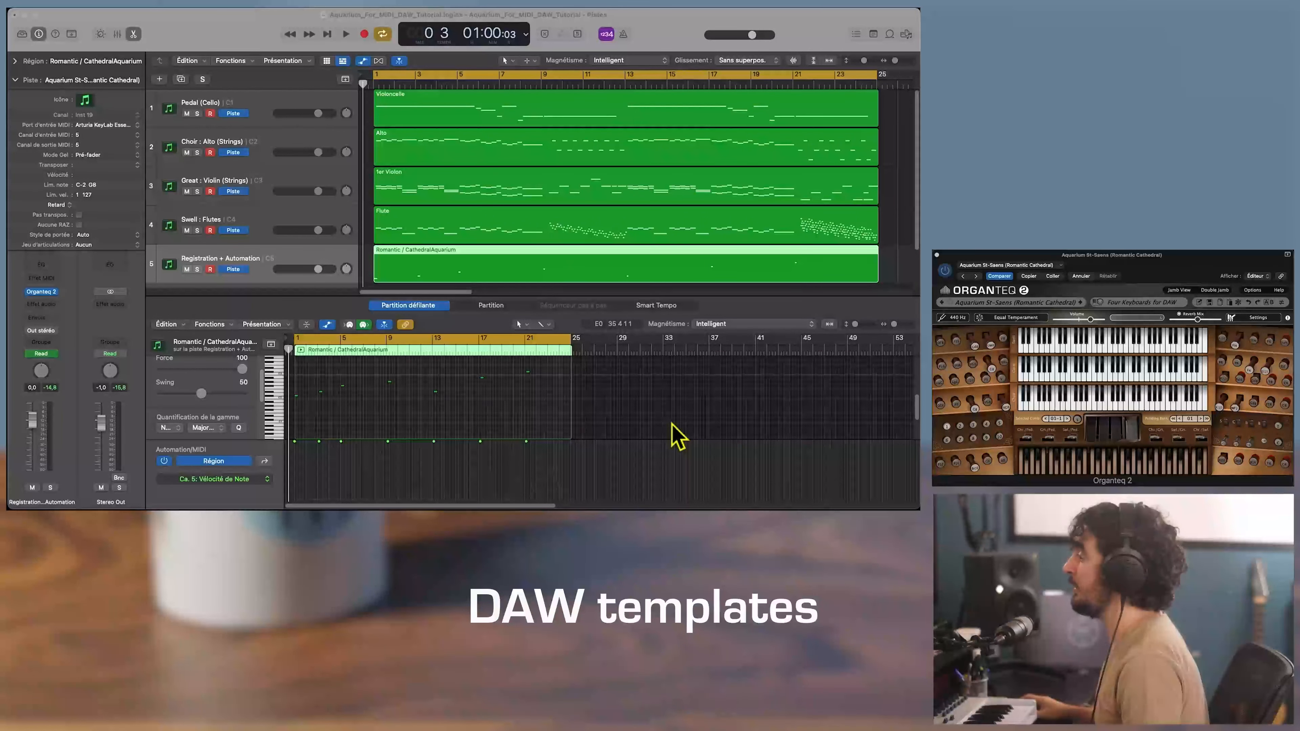
pyautogui.scroll(-3, 678, 437)
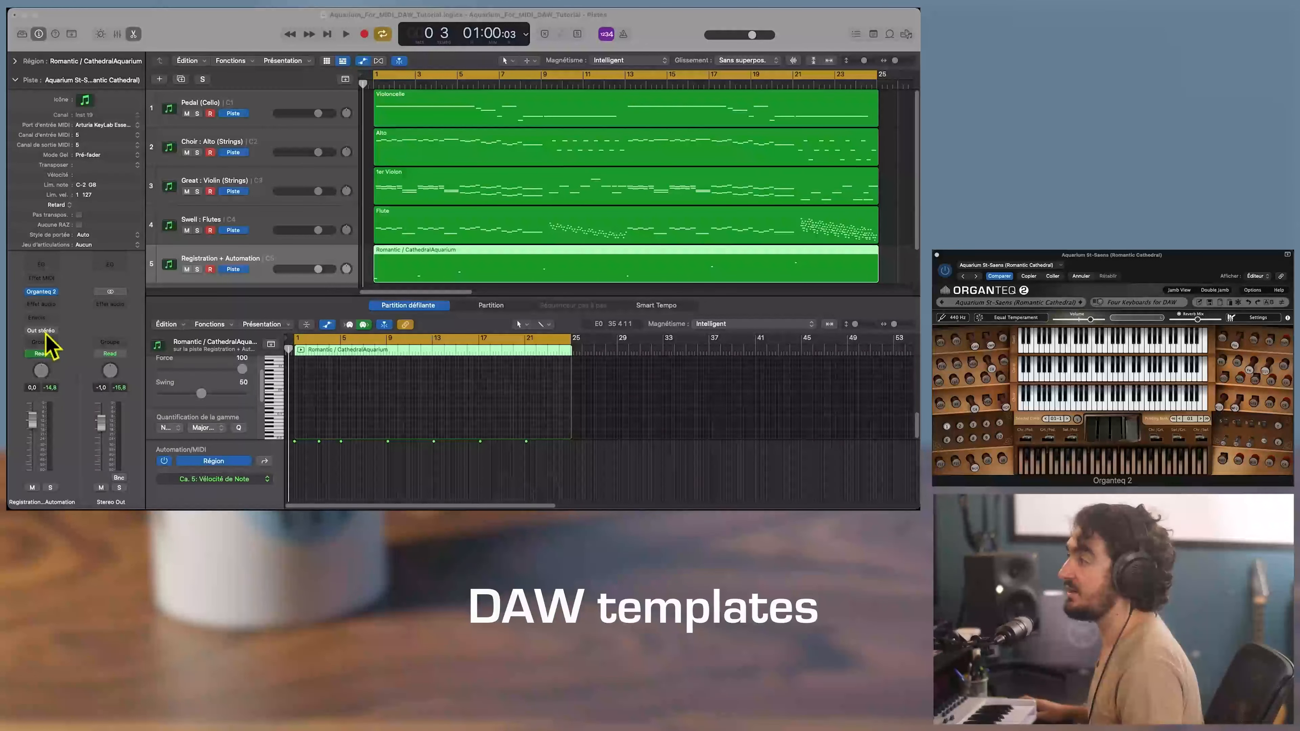